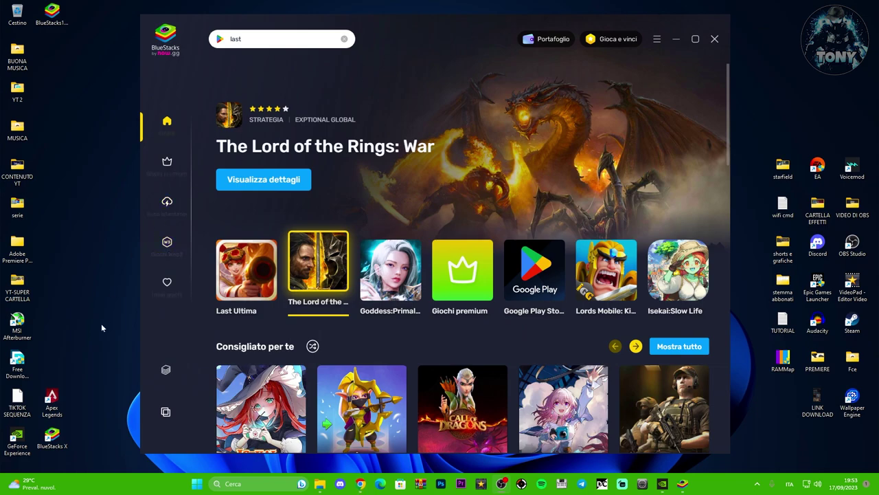
# - Move the BlueStacks installer icon toward the middle of the desktop and minimize the BlueStacks store window
pyautogui.moveTo(65, 21); pyautogui.dragTo(365, 208)
pyautogui.click(676, 39)
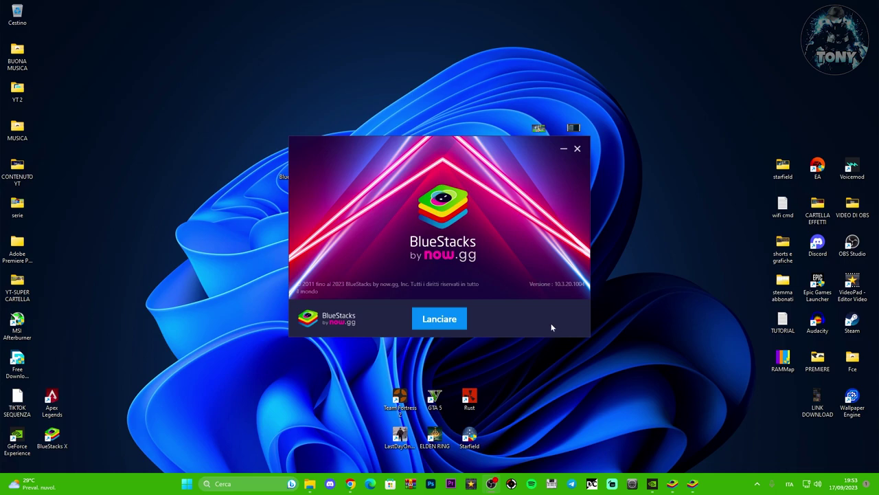
# - Open Questo PC in File Explorer and check the free space on drives C: and E:
pyautogui.click(310, 484)
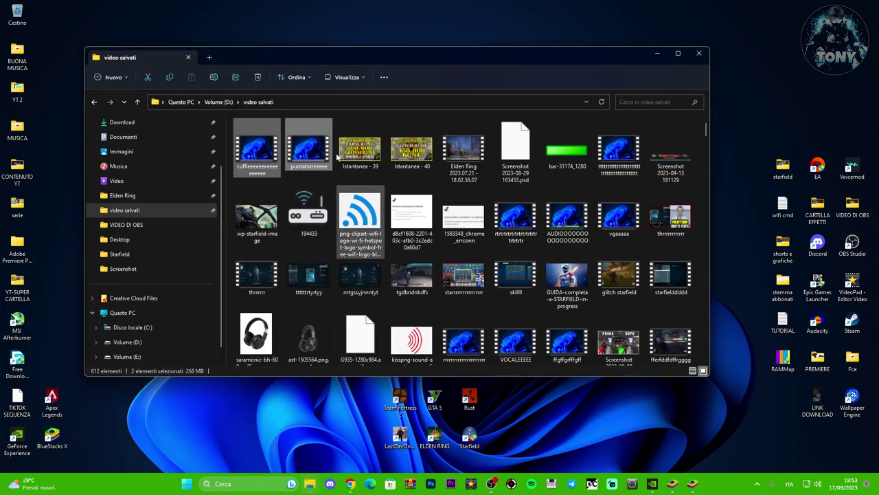
pyautogui.click(128, 312)
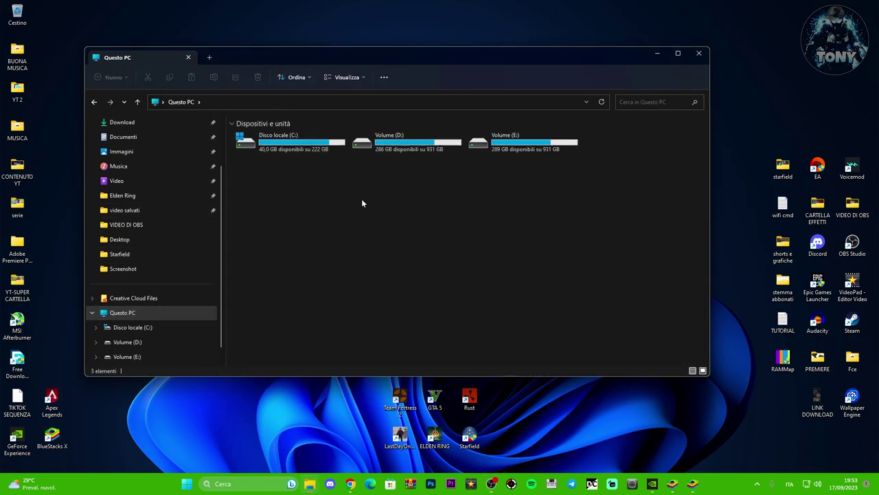
pyautogui.click(292, 144)
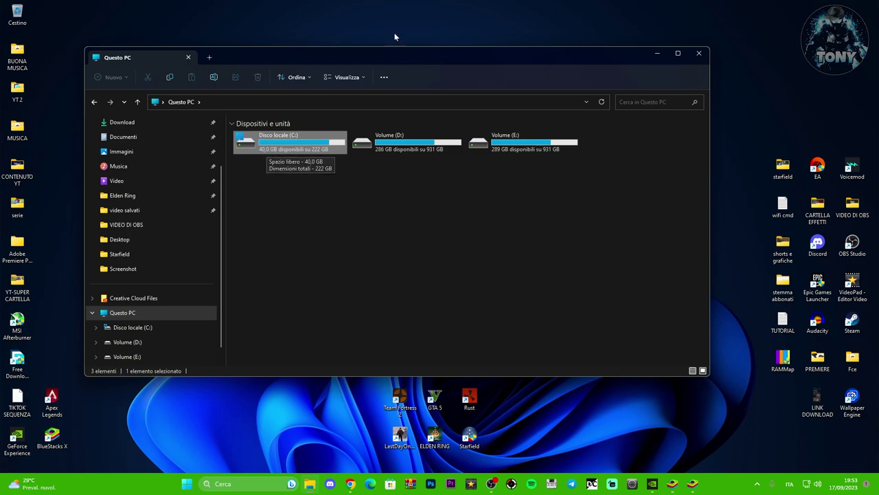
pyautogui.click(485, 233)
pyautogui.click(515, 148)
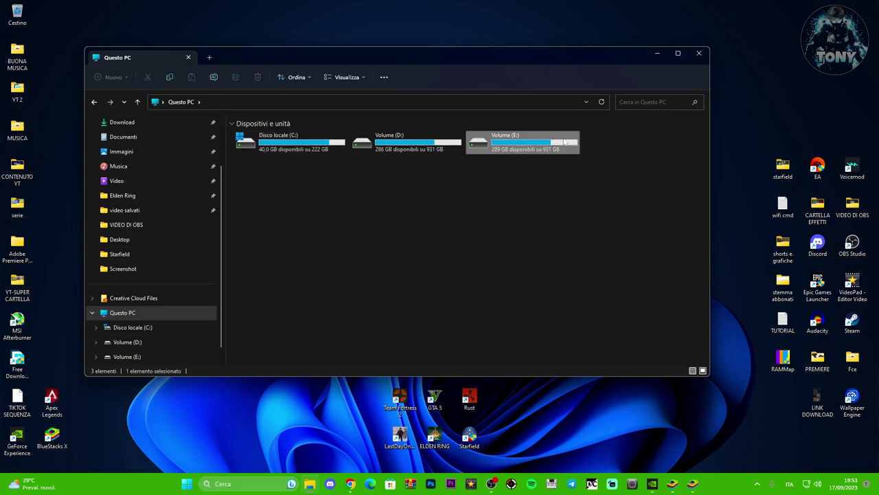
pyautogui.keyDown('ctrl'); pyautogui.click(542, 147); pyautogui.keyUp('ctrl')
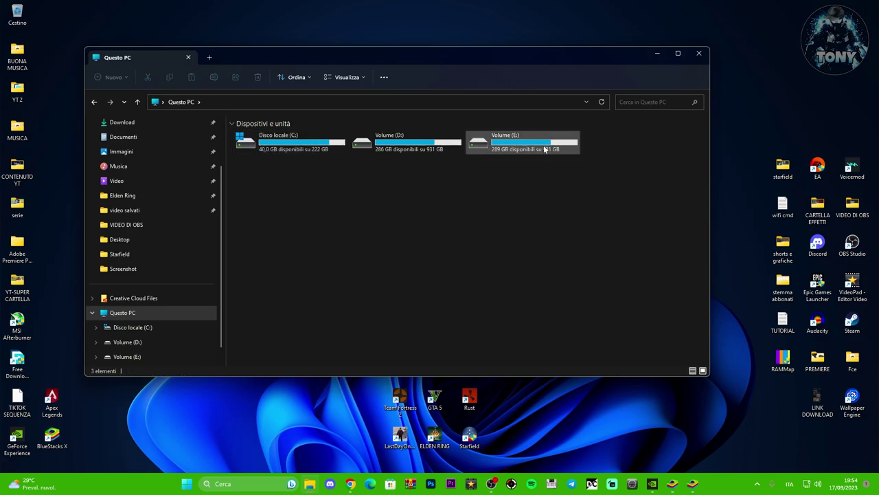
# - Inspect the contents of the bluestacks folder on Volume (E:) and minimize File Explorer
pyautogui.doubleClick(501, 141)
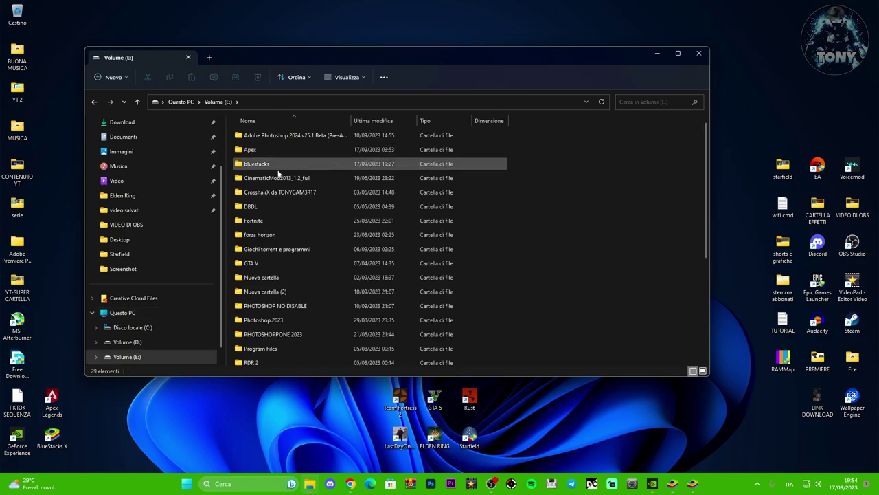
pyautogui.doubleClick(273, 163)
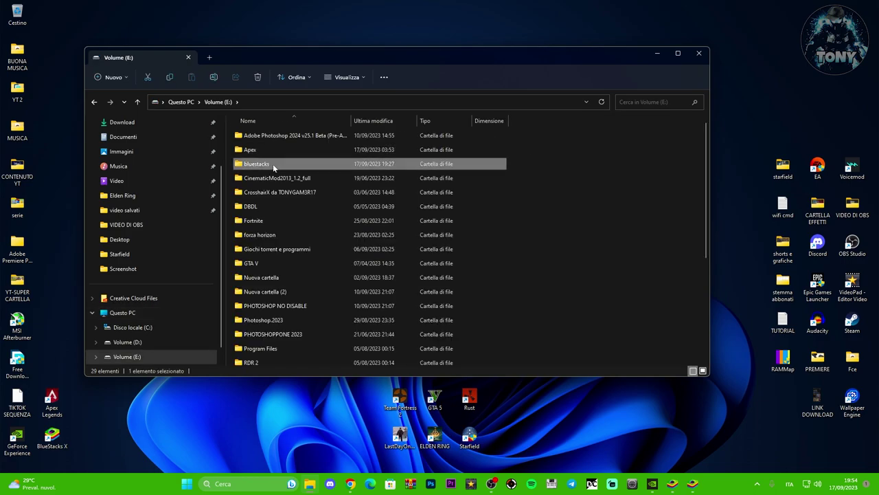
pyautogui.click(94, 102)
pyautogui.doubleClick(285, 164)
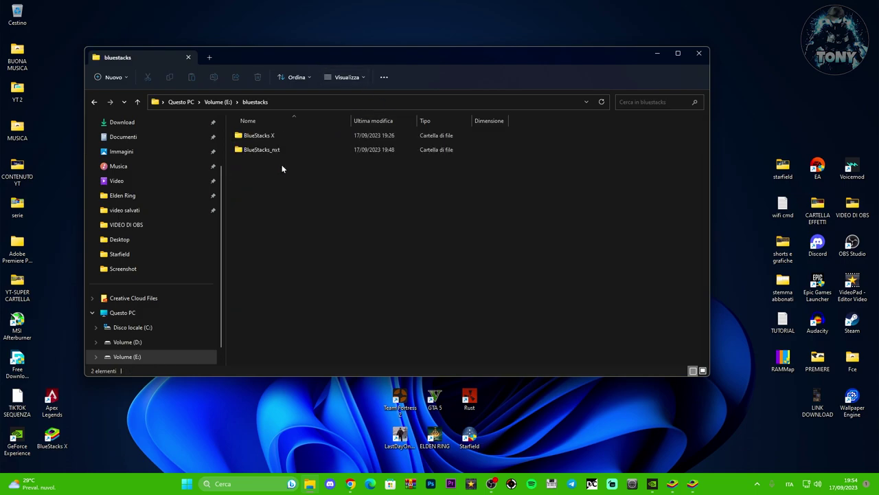
pyautogui.click(653, 54)
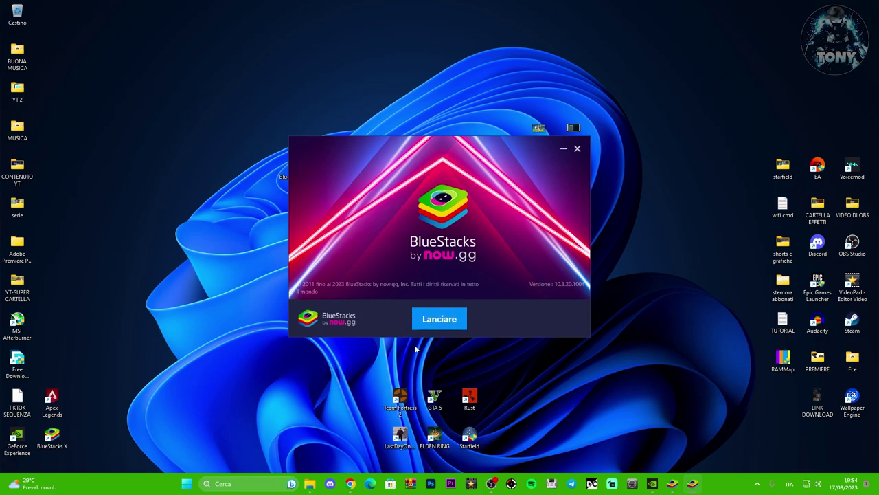
# - Launch BlueStacks from the installer window and clear the text "last" from its game search
pyautogui.click(439, 325)
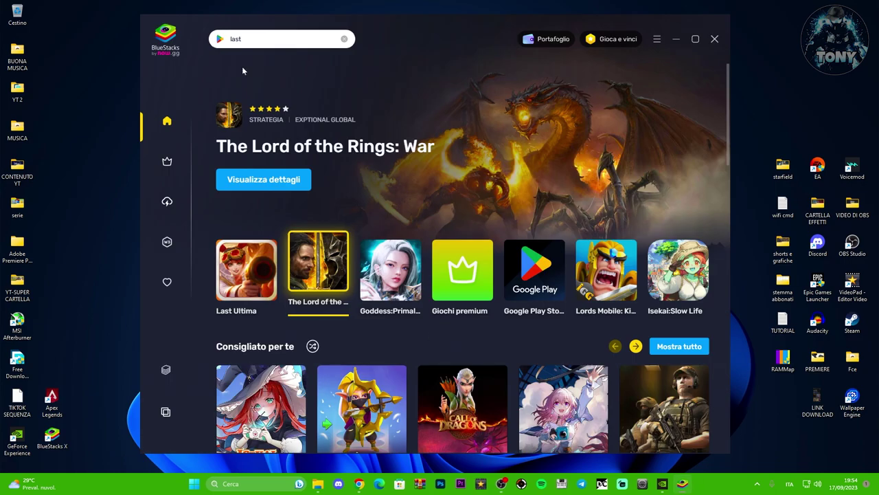
pyautogui.moveTo(411, 25); pyautogui.dragTo(419, 26)
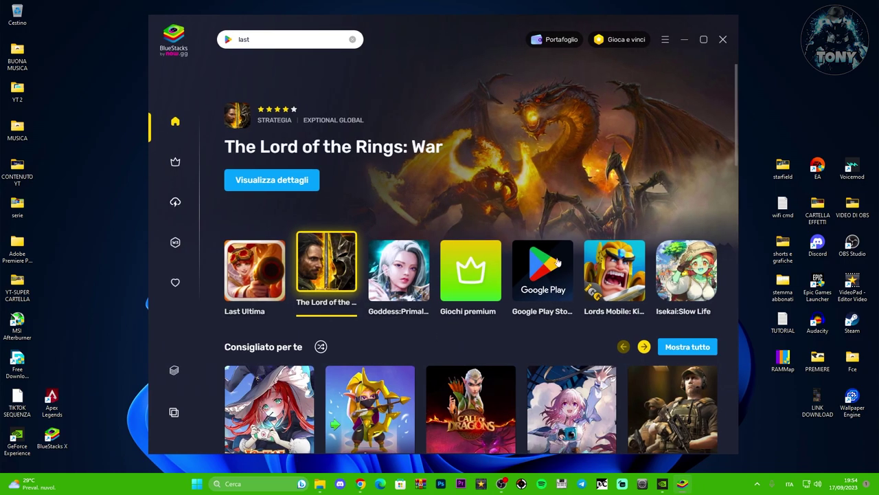
pyautogui.click(353, 39)
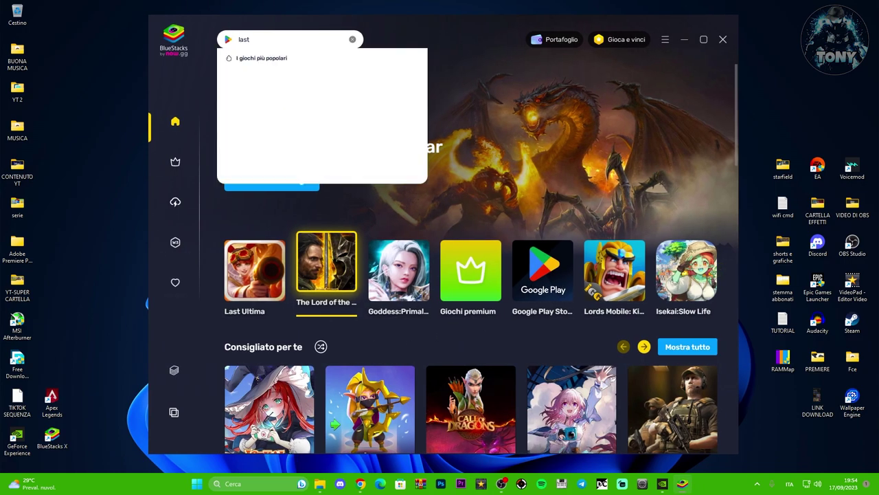
pyautogui.click(336, 152)
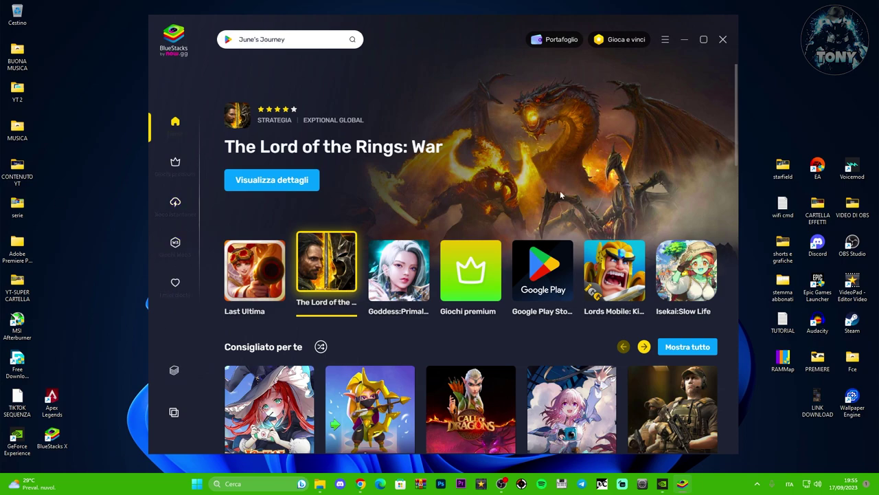
# - Run the BlueStacks X desktop shortcut as administrator and start the BlueStacks App Player
pyautogui.rightClick(57, 434)
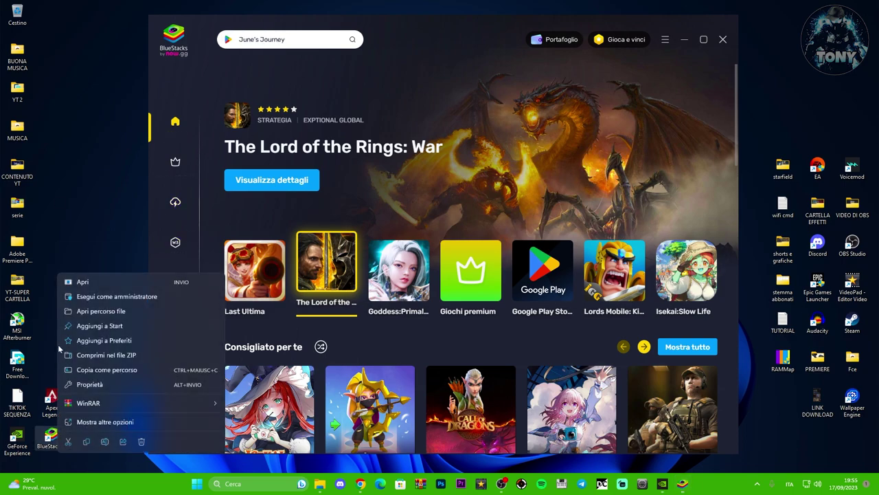
pyautogui.click(103, 296)
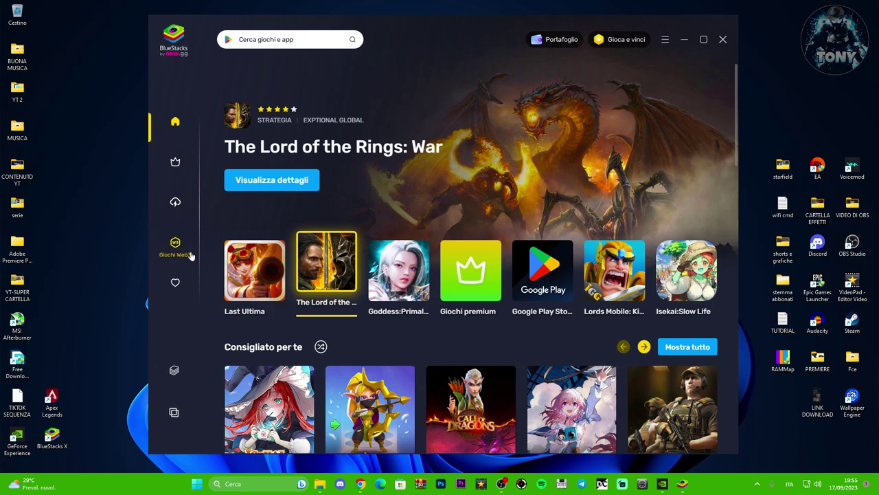
pyautogui.click(173, 372)
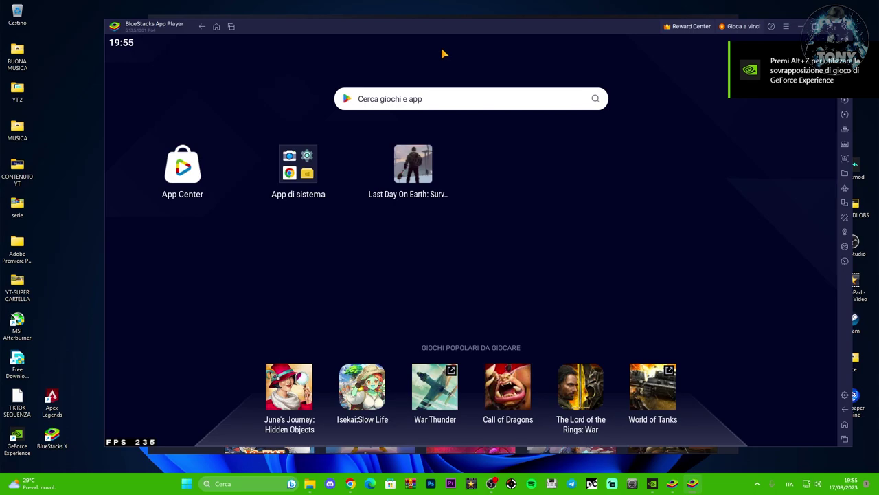
# - Open the Play Store from the App di sistema folder and activate its app and game search
pyautogui.moveTo(461, 36)
pyautogui.mouseDown()
pyautogui.moveTo(440, 31)
pyautogui.moveTo(483, 37)
pyautogui.moveTo(465, 34)
pyautogui.moveTo(476, 33)
pyautogui.mouseUp()
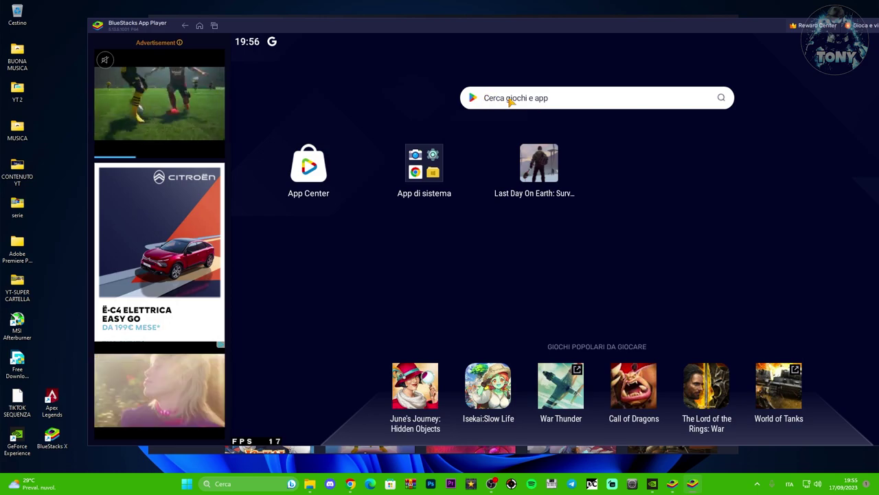
pyautogui.click(511, 99)
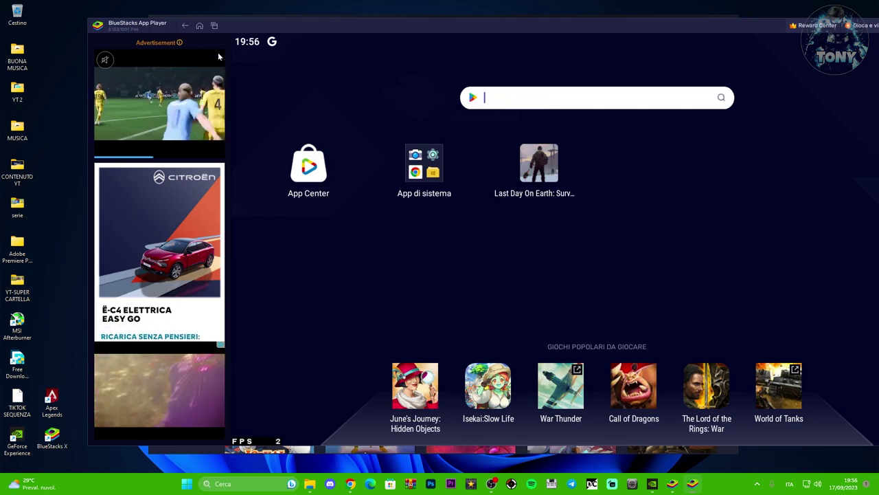
pyautogui.click(424, 165)
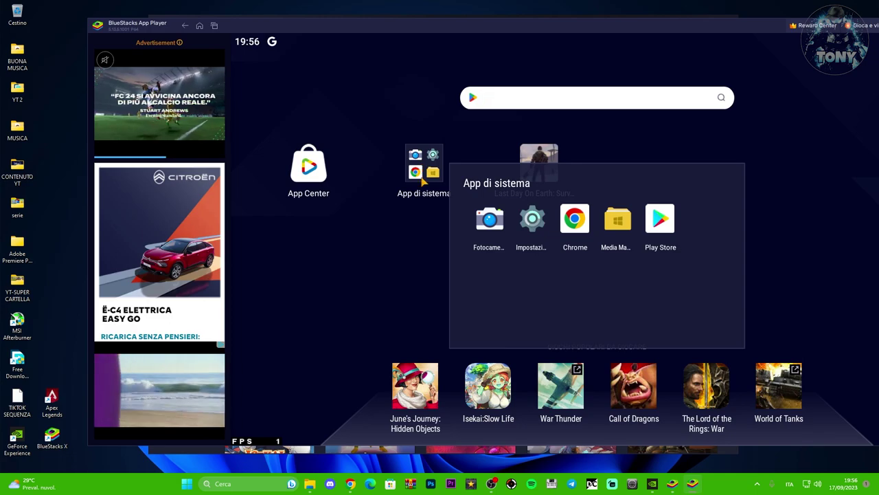
pyautogui.click(660, 223)
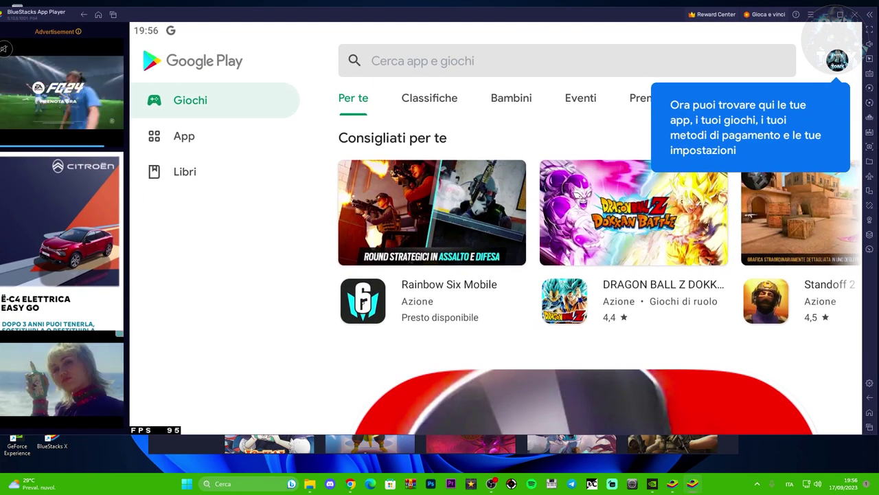
pyautogui.click(442, 61)
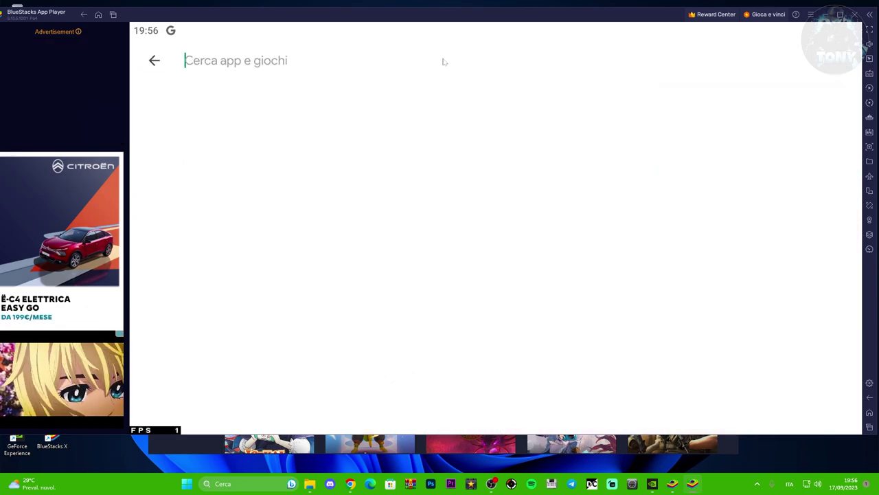
# - Exit the BlueStacks App Player, confirming the closure, and close the BlueStacks store window
pyautogui.moveTo(276, 19); pyautogui.dragTo(288, 18)
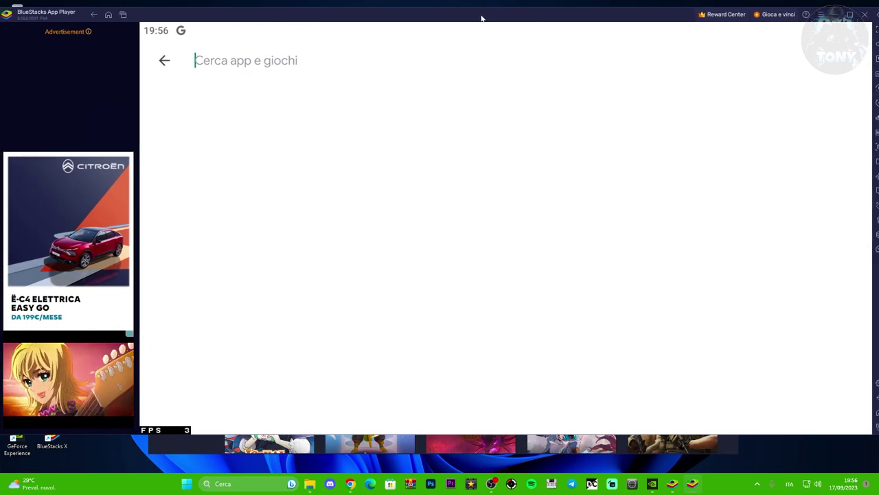
pyautogui.moveTo(864, 26); pyautogui.dragTo(822, 32)
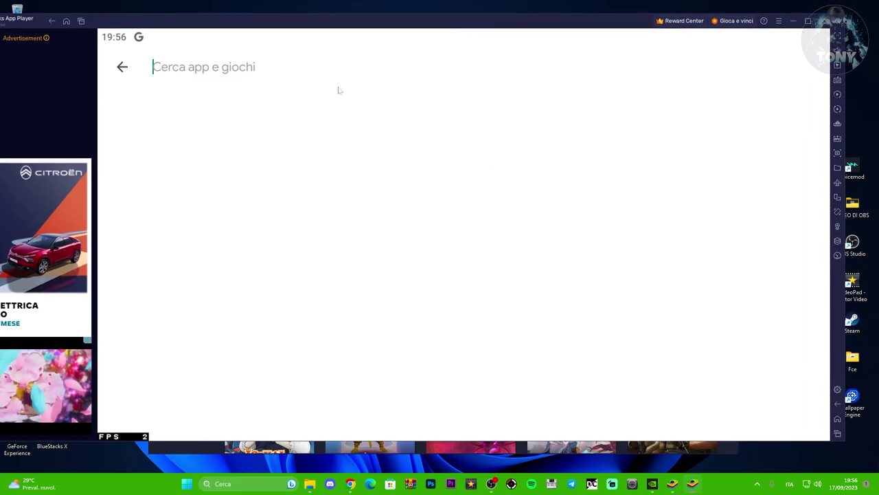
pyautogui.click(865, 20)
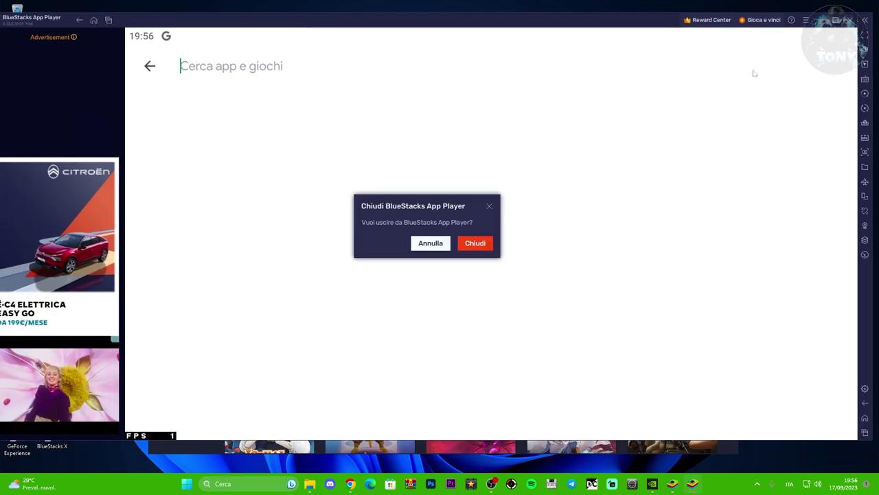
pyautogui.click(470, 244)
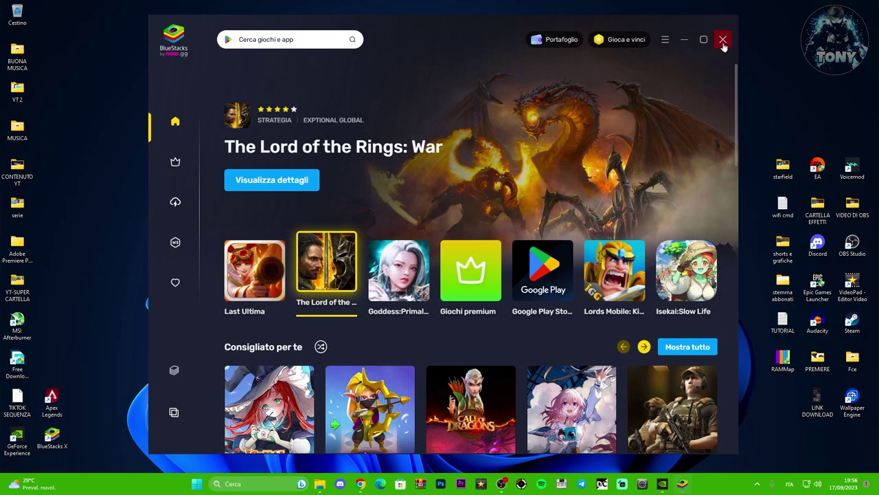
pyautogui.click(720, 38)
# - Line up the second BlueStacks installer and the BlueStacks X shortcut in a column below the first installer on the desktop
pyautogui.moveTo(365, 204); pyautogui.dragTo(295, 204)
pyautogui.click(390, 210)
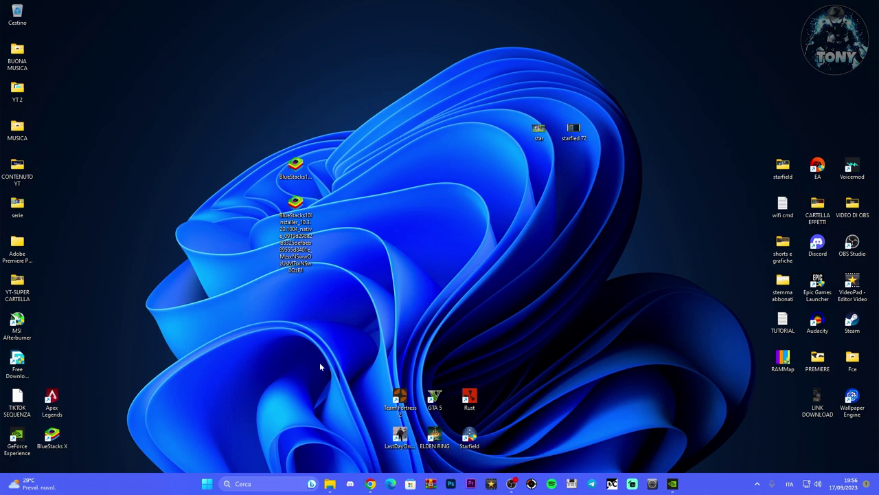
pyautogui.moveTo(69, 441); pyautogui.dragTo(435, 200)
pyautogui.rightClick(433, 206)
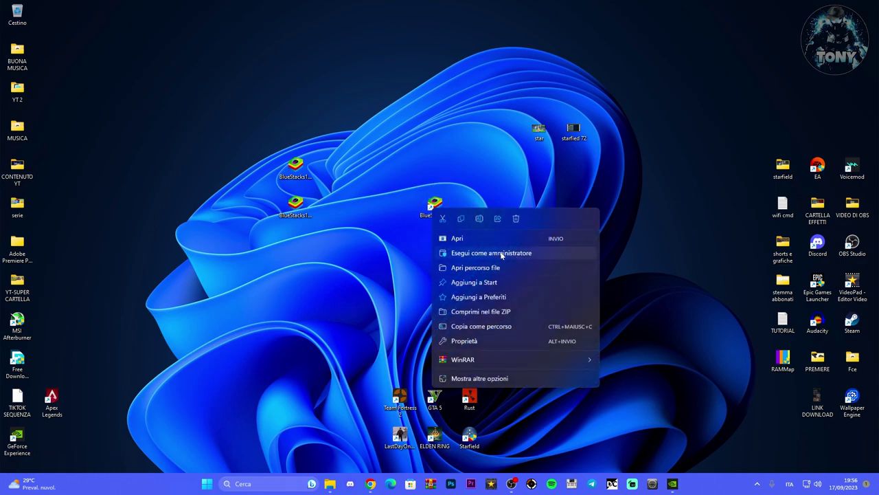
pyautogui.click(391, 213)
pyautogui.moveTo(435, 205); pyautogui.dragTo(296, 244)
pyautogui.click(429, 226)
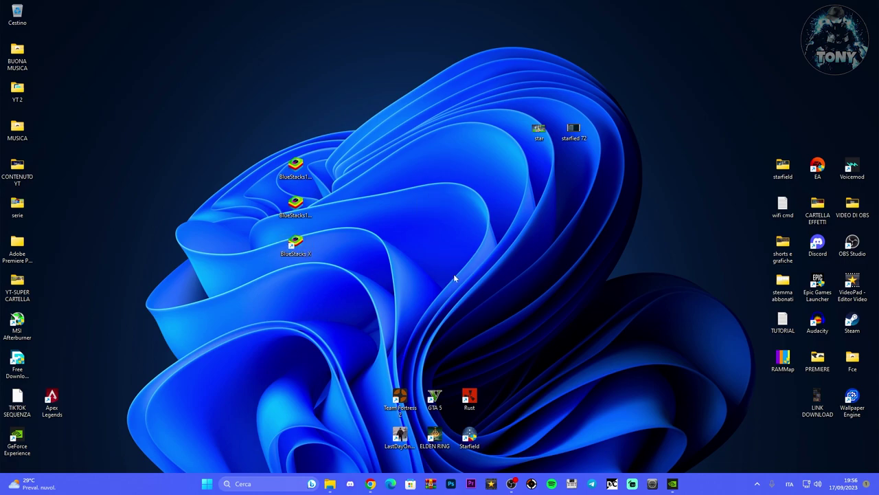